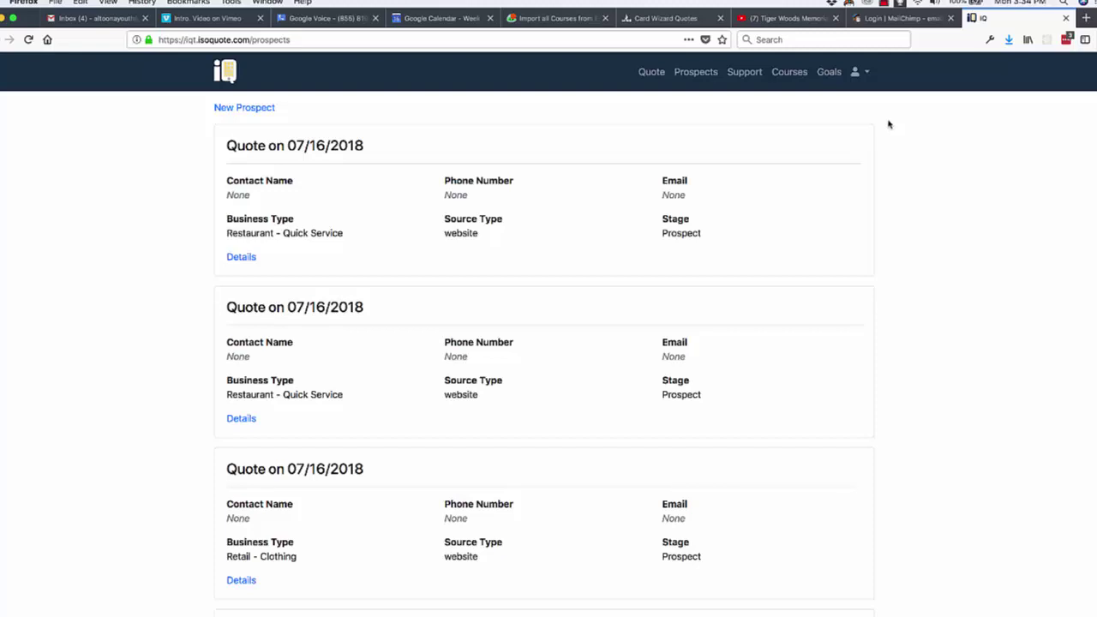
Open the details of the first Demo program through program management in the user profile.
click(858, 72)
click(865, 103)
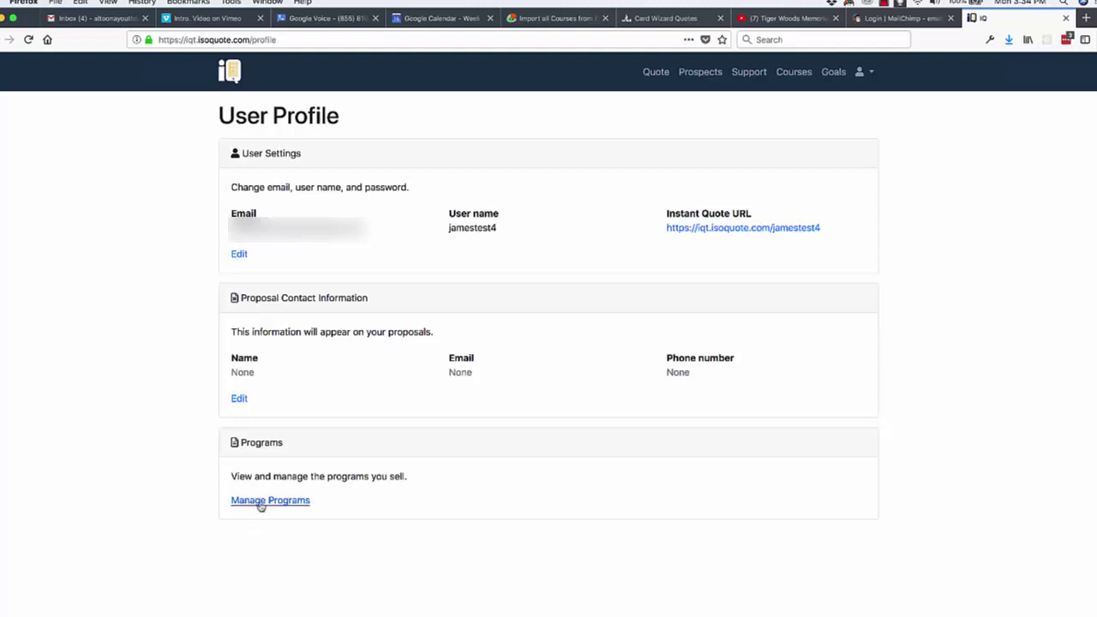
click(260, 504)
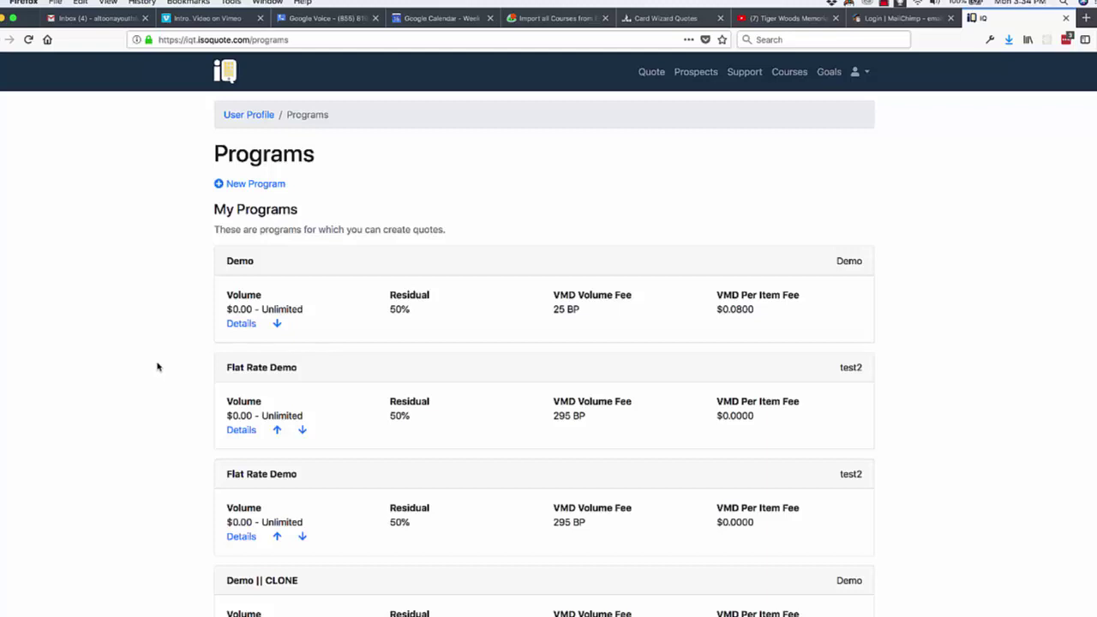
click(241, 324)
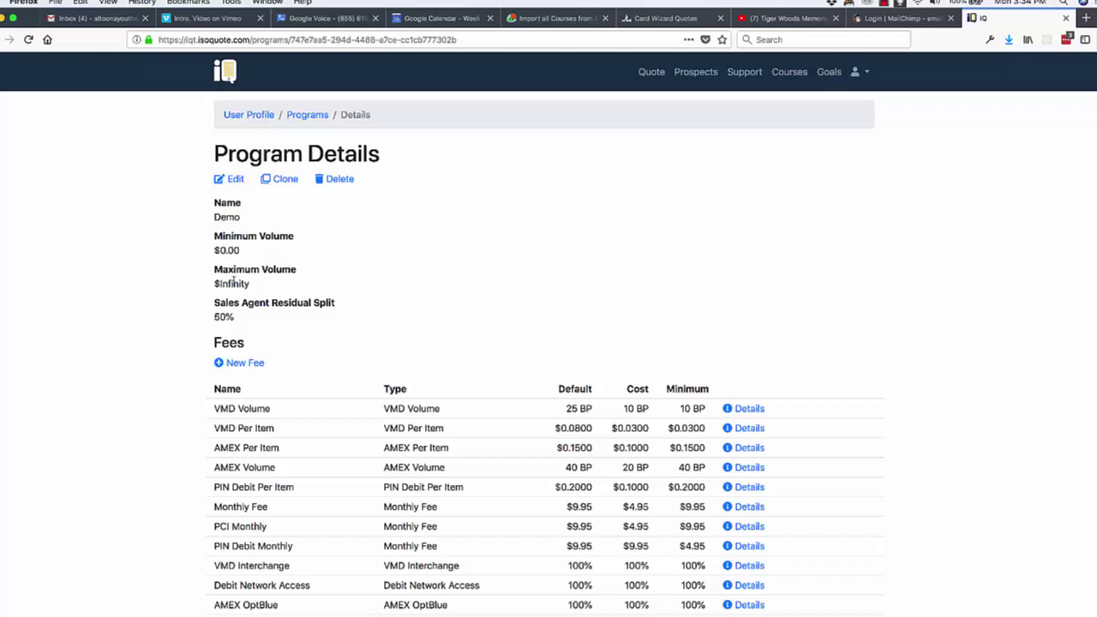
Set the Demo program's minimum volume to $3000 and maximum volume to $30000, and save the program.
click(234, 180)
drag(288, 296, 246, 297)
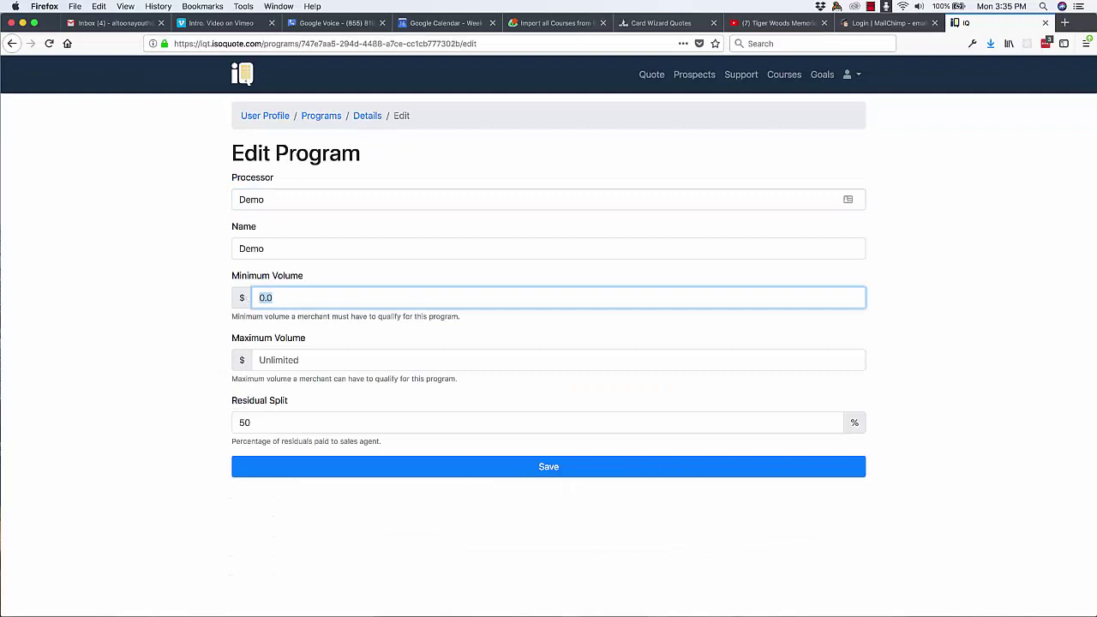
text(3000)
key(Tab)
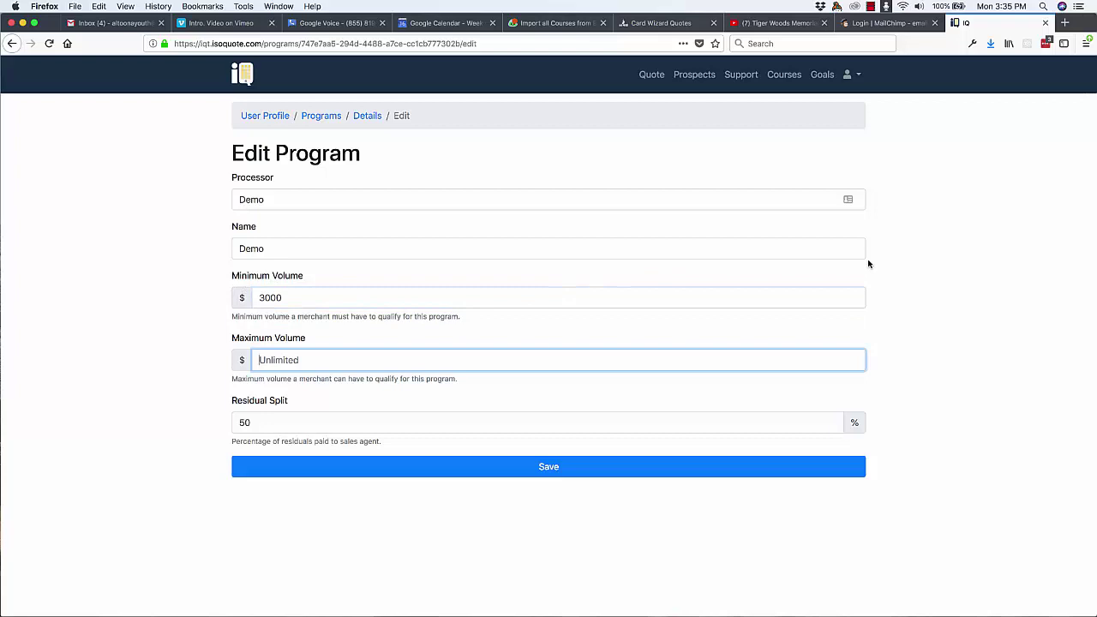
text(30000)
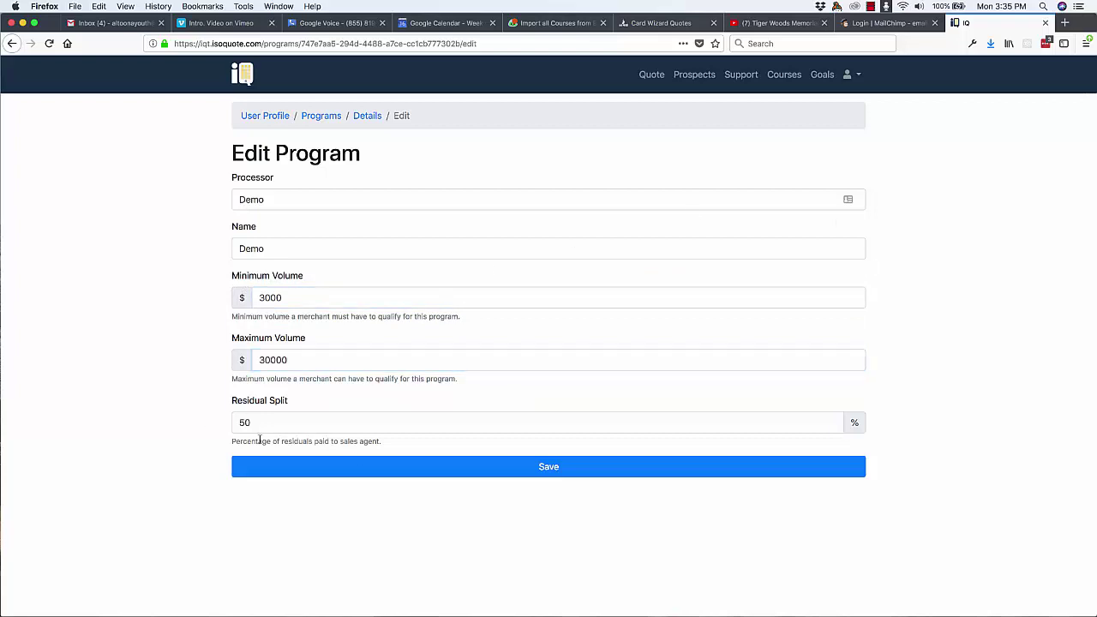
click(466, 463)
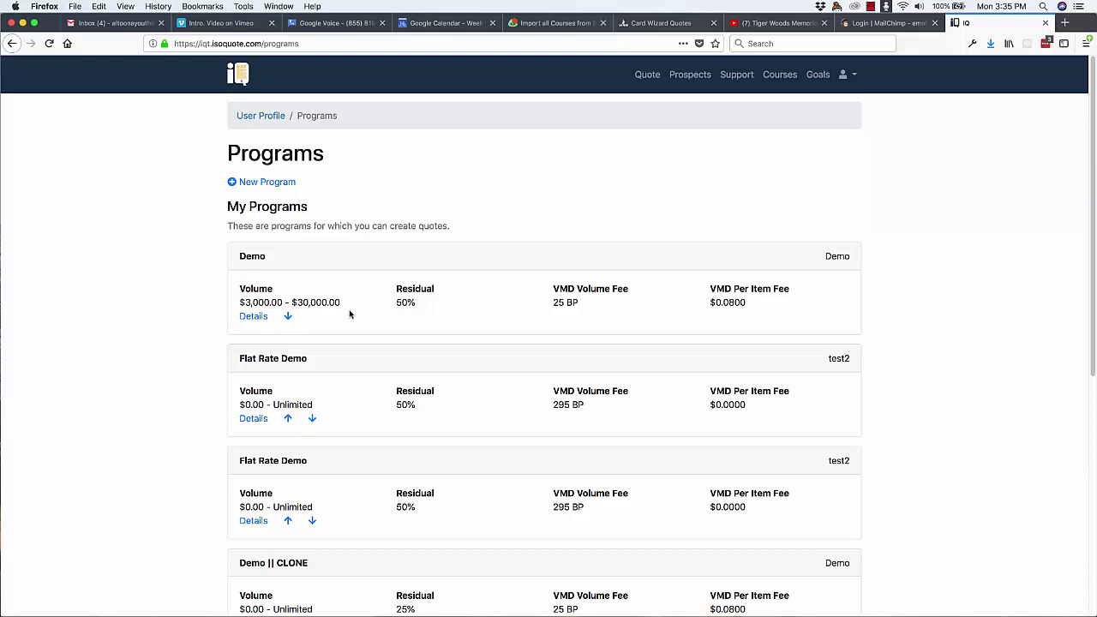
Reopen the Demo program's details and examine its residual split and the VMD Volume fee's default, cost and minimum.
click(257, 317)
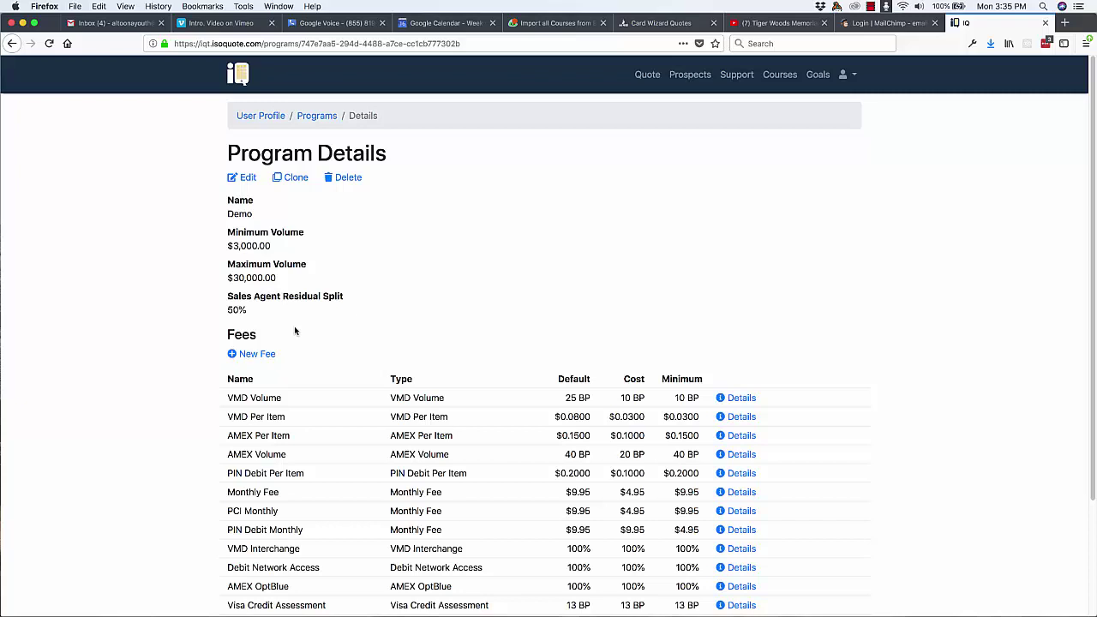
drag(227, 310, 249, 312)
click(269, 317)
drag(227, 310, 250, 311)
click(257, 312)
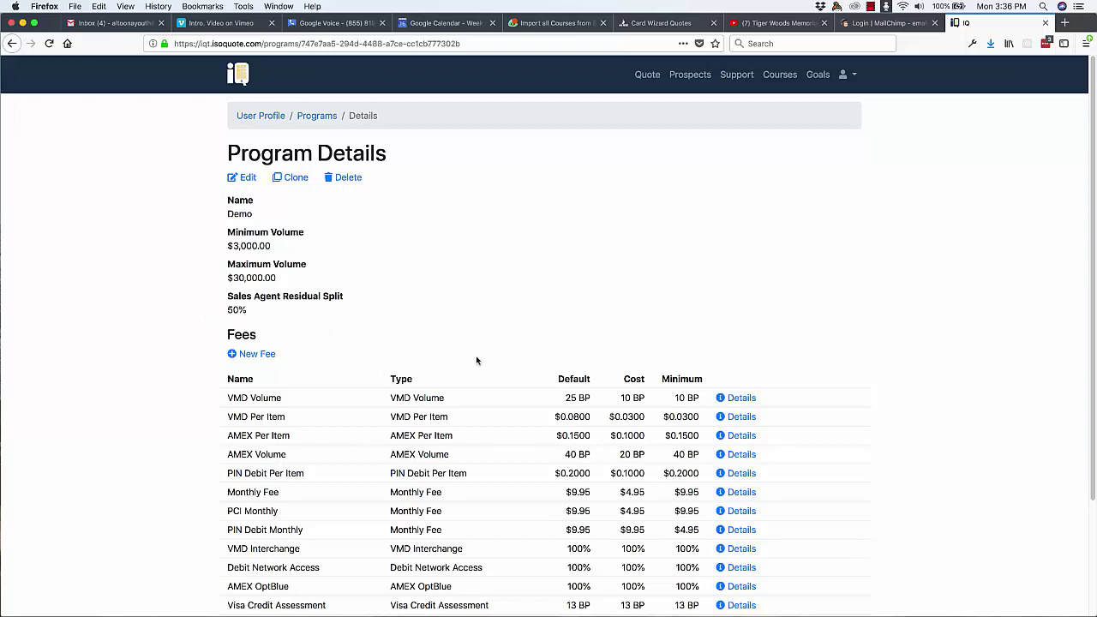
scroll(473, 326, down, 4)
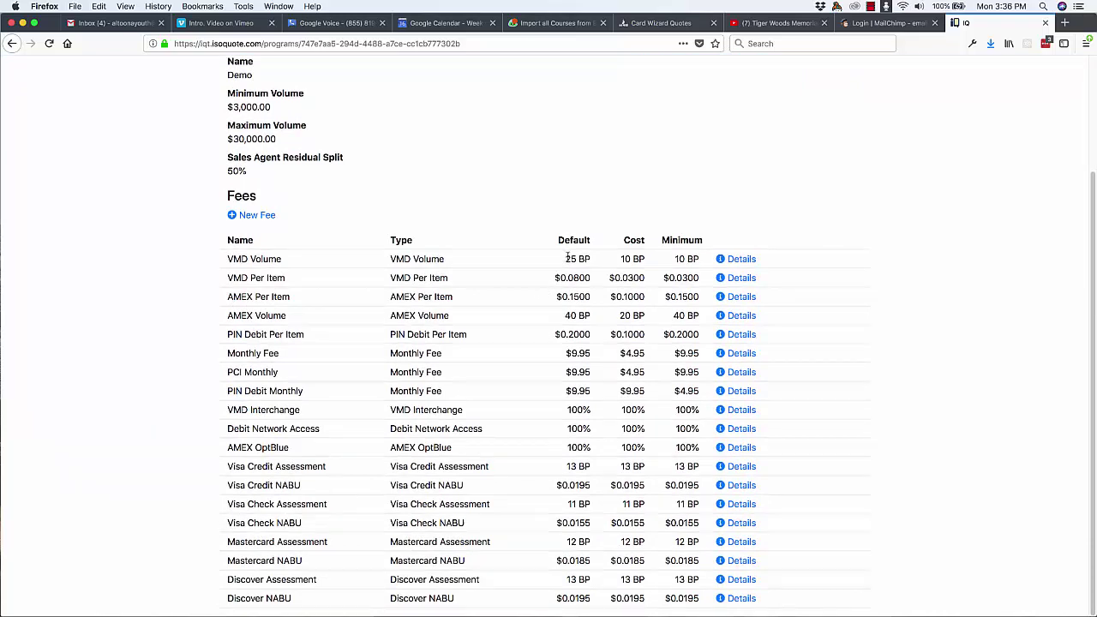
drag(564, 258, 593, 262)
click(576, 260)
drag(564, 259, 654, 264)
click(639, 259)
drag(672, 259, 704, 260)
click(695, 258)
scroll(362, 248, up, 3)
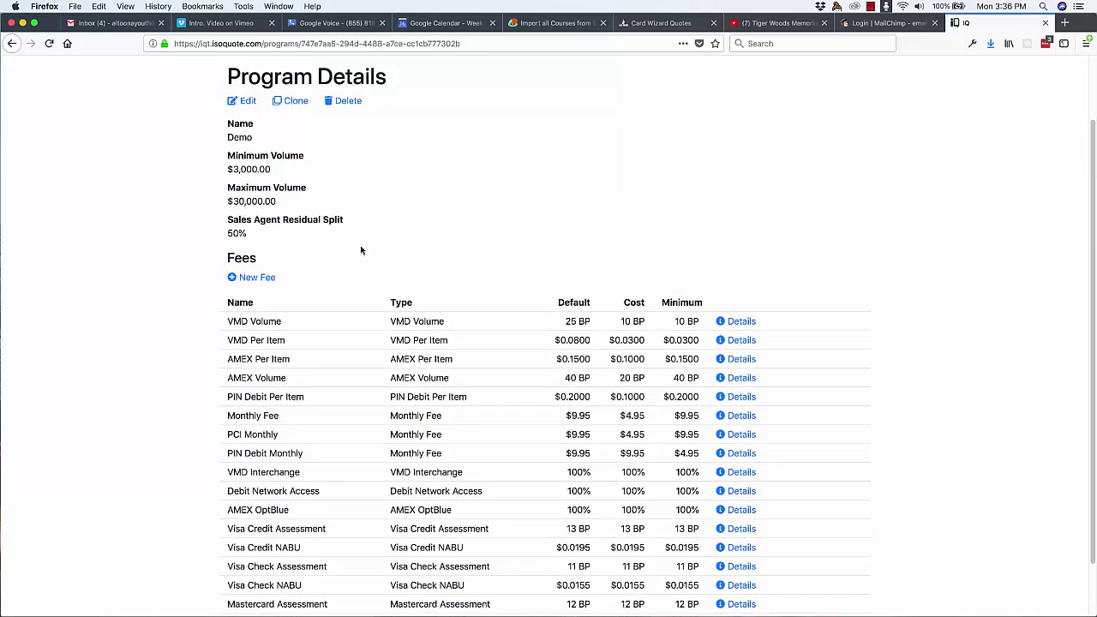
scroll(501, 272, up, 1)
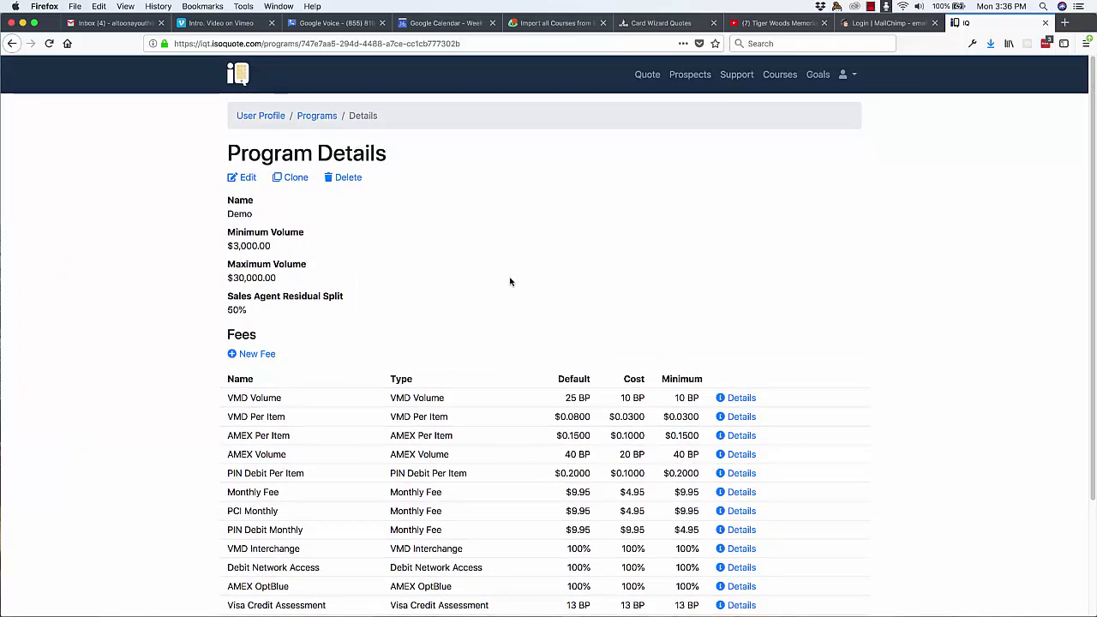
Edit the VMD Volume fee to a default of 40 BP, cost of 4 BP and minimum of 15 BP, and save it.
click(736, 399)
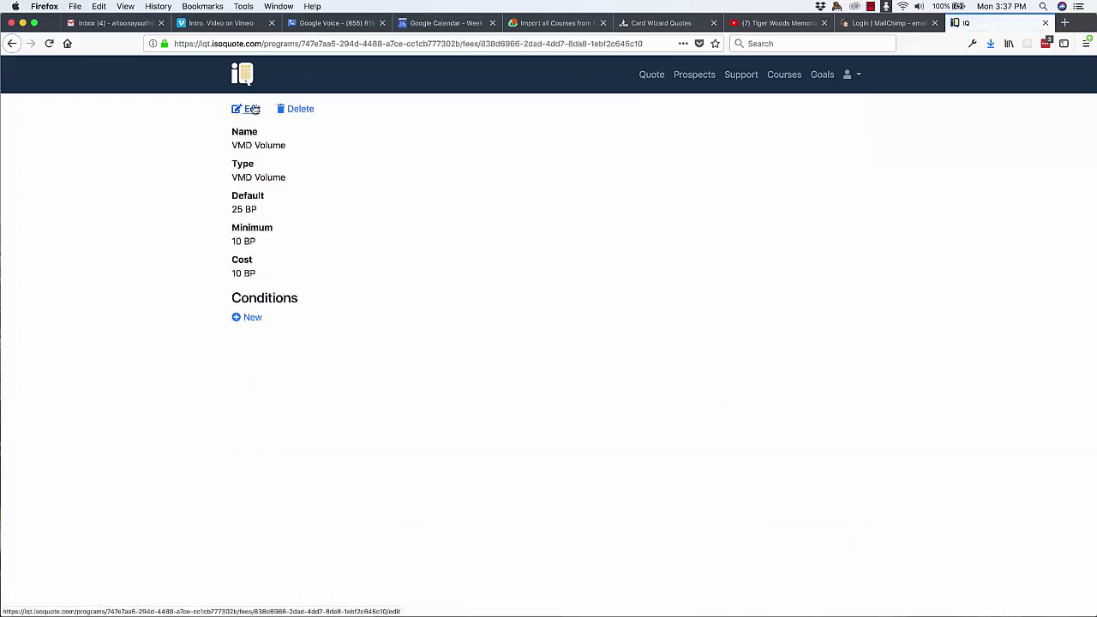
click(252, 108)
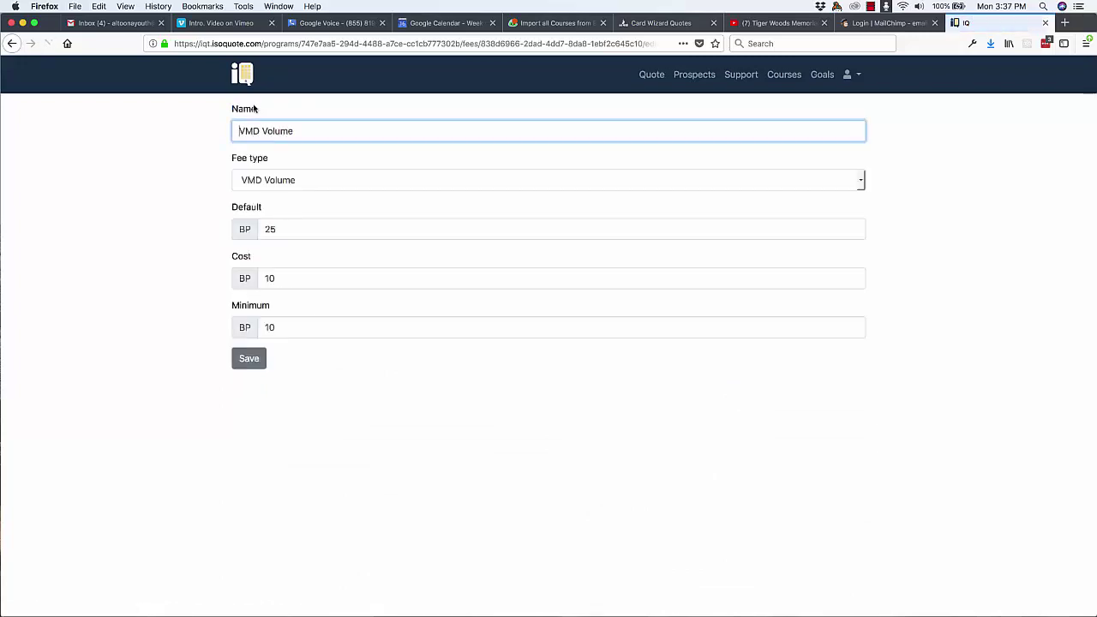
key(Tab)
text(40)
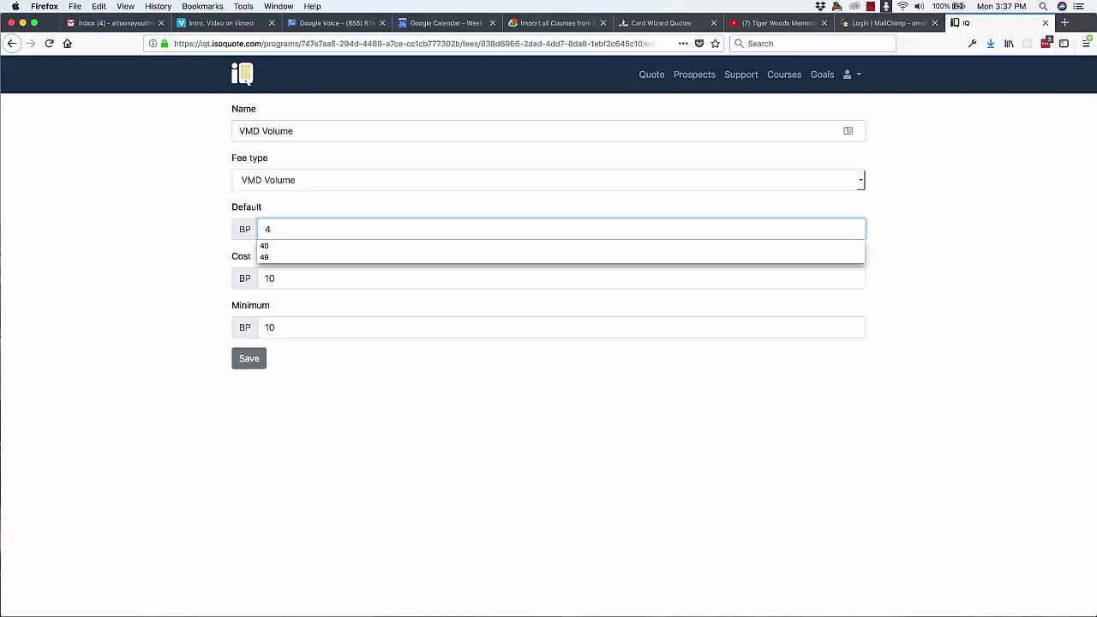
key(Tab)
text(4)
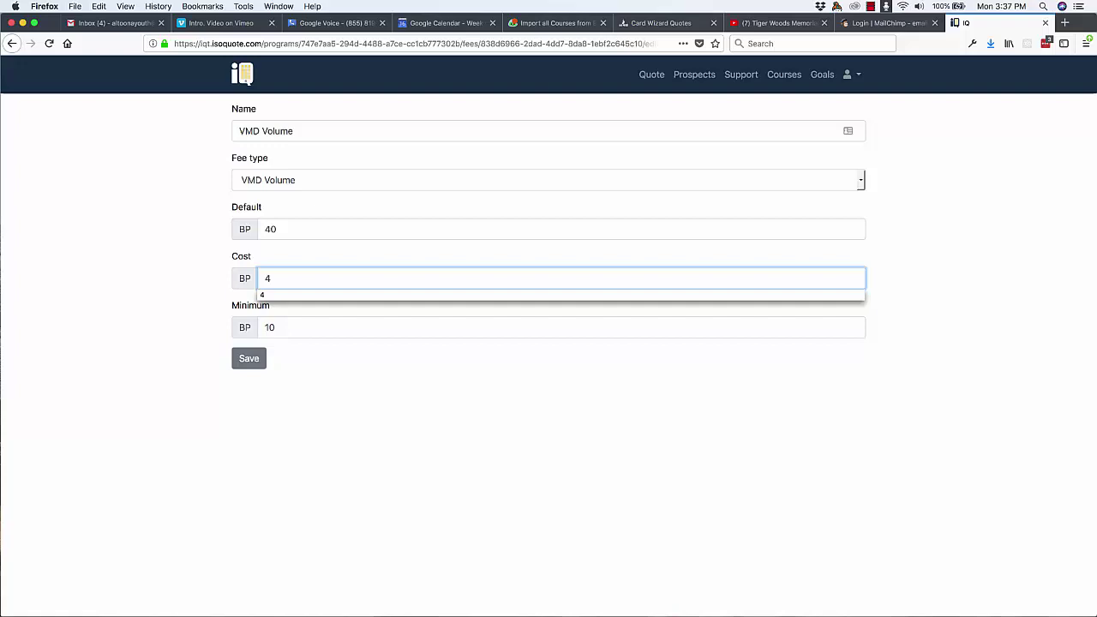
key(Tab)
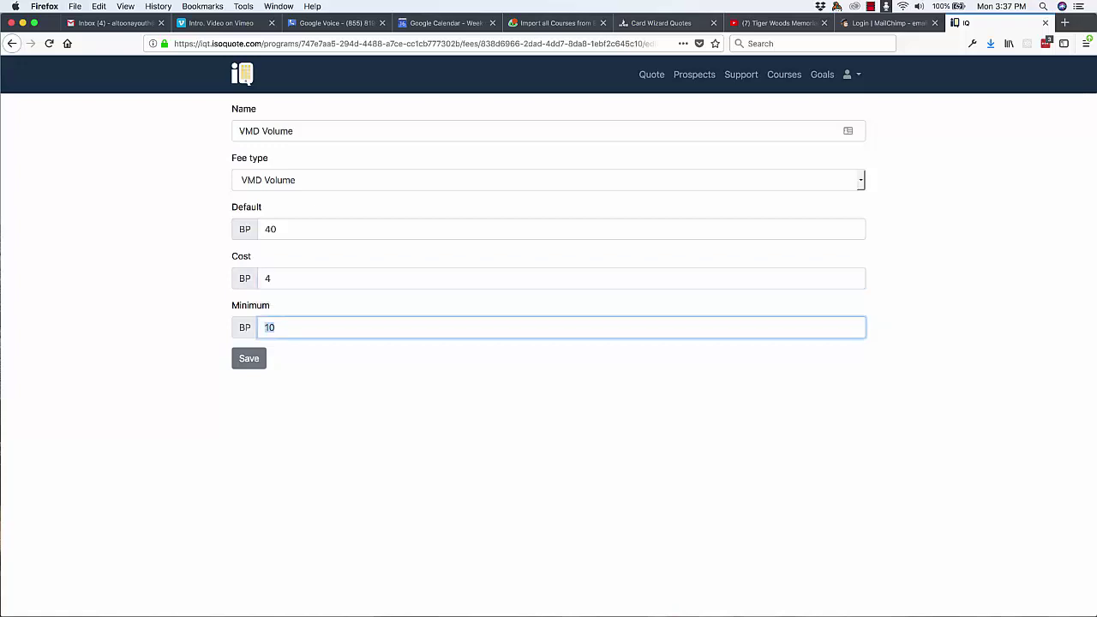
text(15)
click(255, 363)
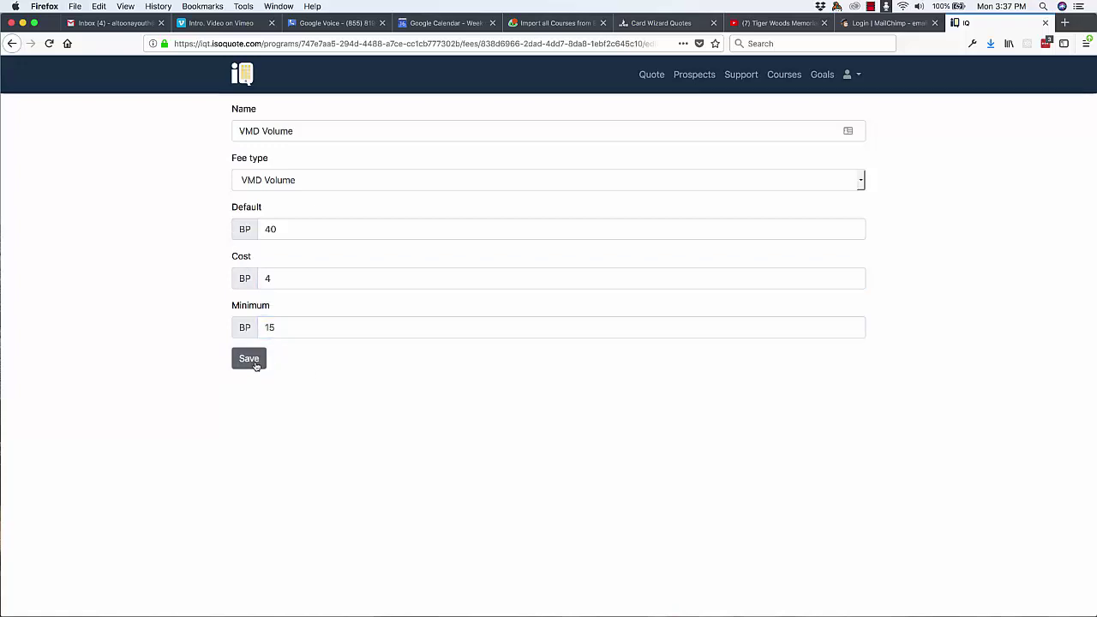